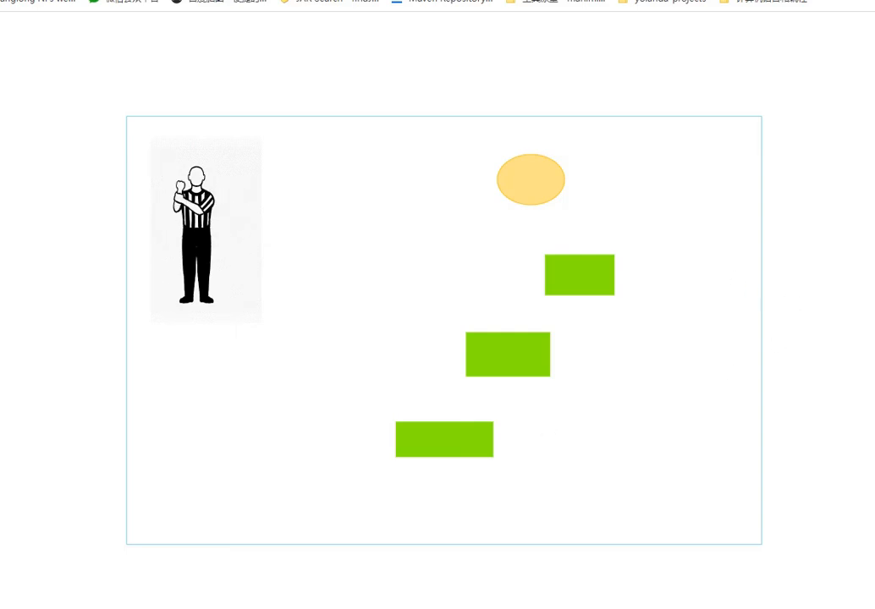
Start a new blank courseware project with an 860 by 580 screen size.
{"action": "left_click", "coordinate": [871, 1]}
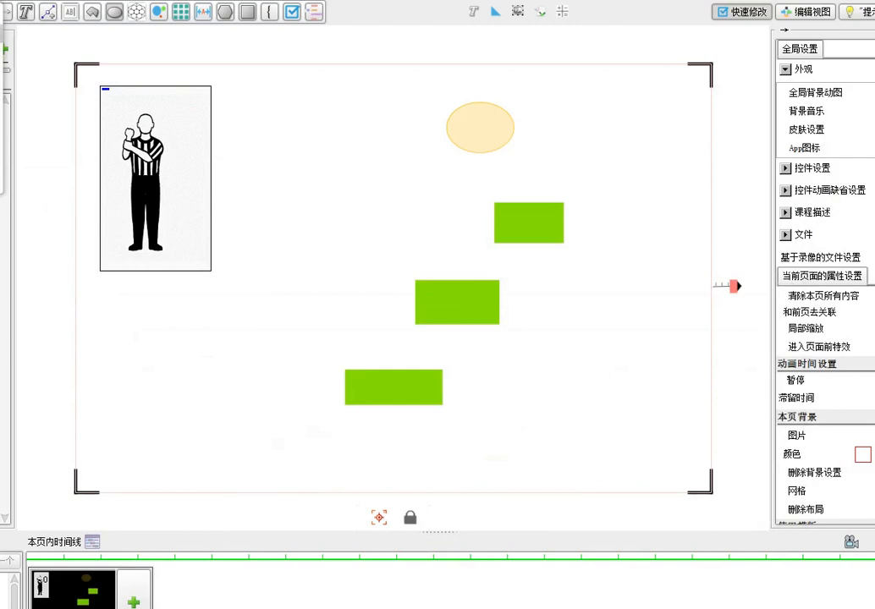
{"action": "left_click", "coordinate": [564, 315]}
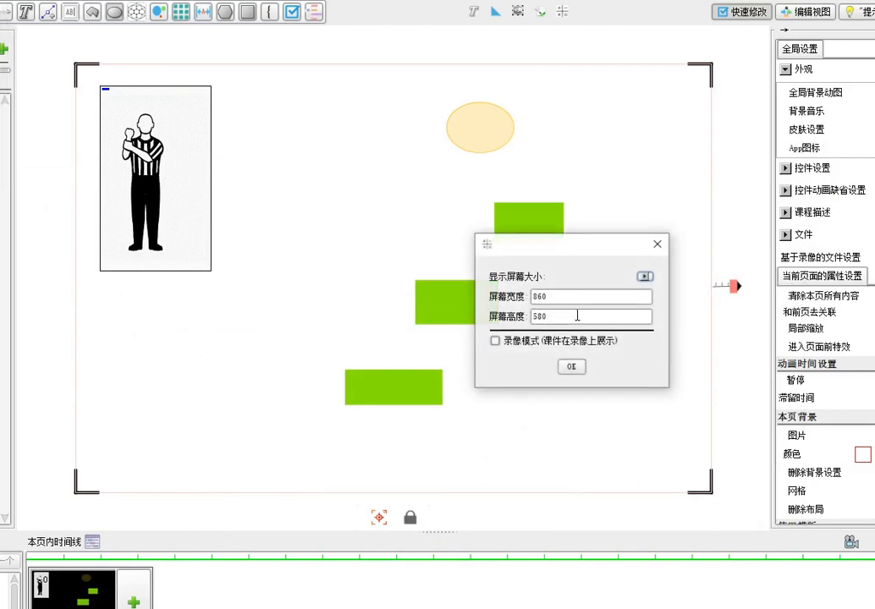
{"action": "left_click", "coordinate": [571, 367]}
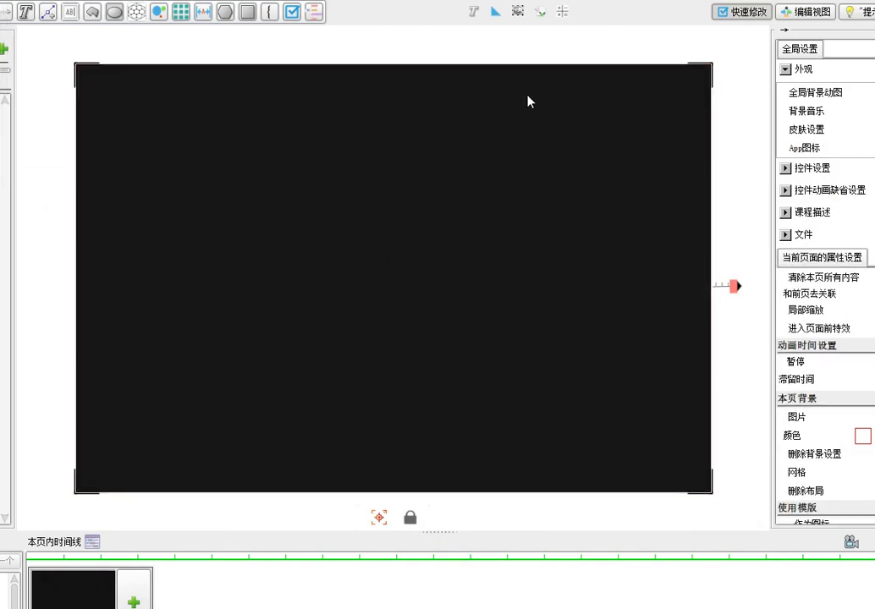
Add an animated picture to the page and widen its sprite editor window to make room for the frames.
{"action": "left_click", "coordinate": [519, 14]}
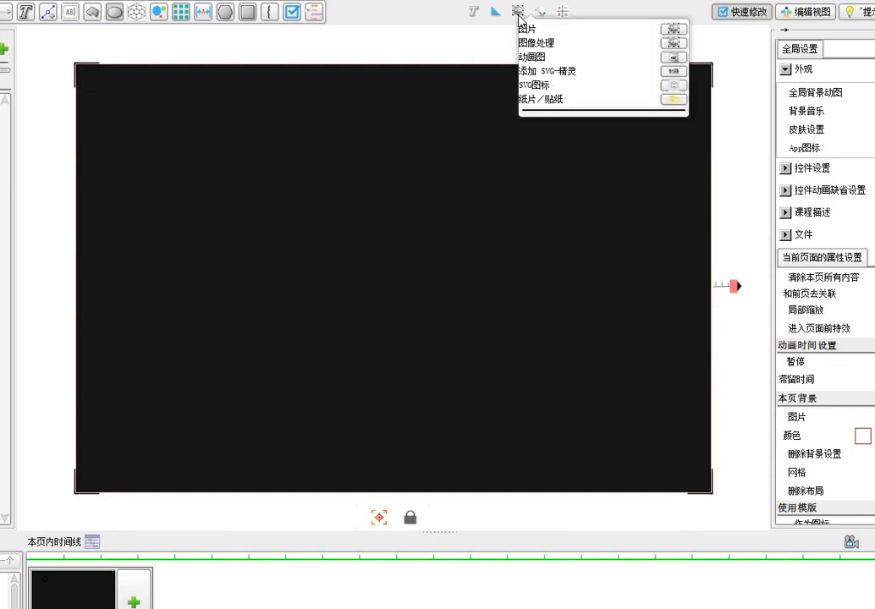
{"action": "left_click", "coordinate": [681, 57]}
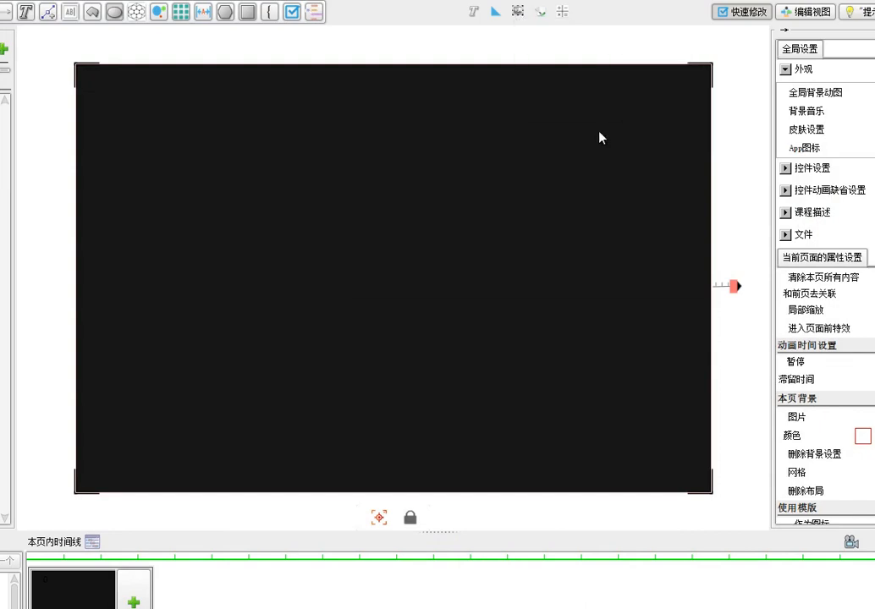
{"action": "left_click", "coordinate": [531, 273]}
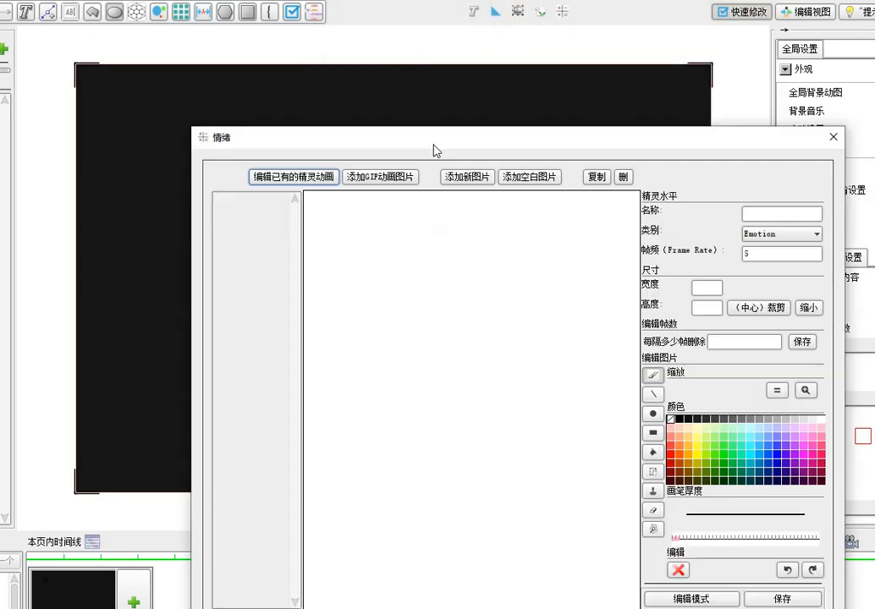
{"action": "left_click_drag", "start_coordinate": [433, 145], "coordinate": [361, 69]}
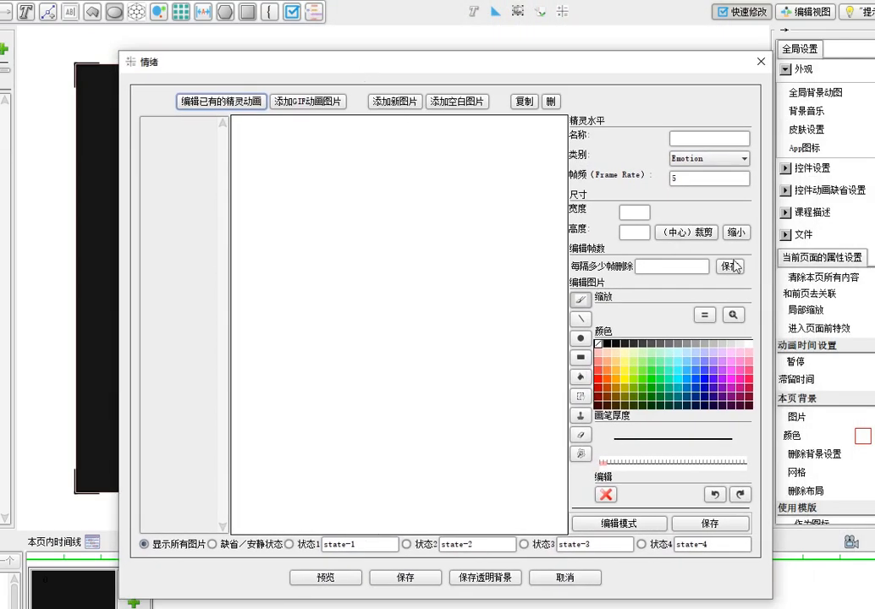
{"action": "left_click_drag", "start_coordinate": [771, 274], "coordinate": [852, 273]}
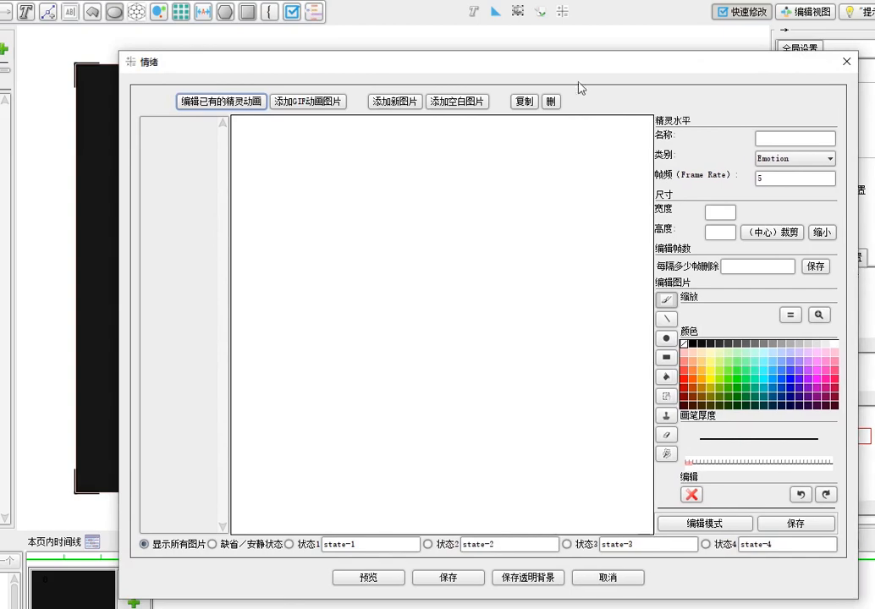
{"action": "left_click_drag", "start_coordinate": [549, 69], "coordinate": [539, 56]}
Import the referee animation R-C.gif into the sprite as its frames.
{"action": "left_click", "coordinate": [303, 85]}
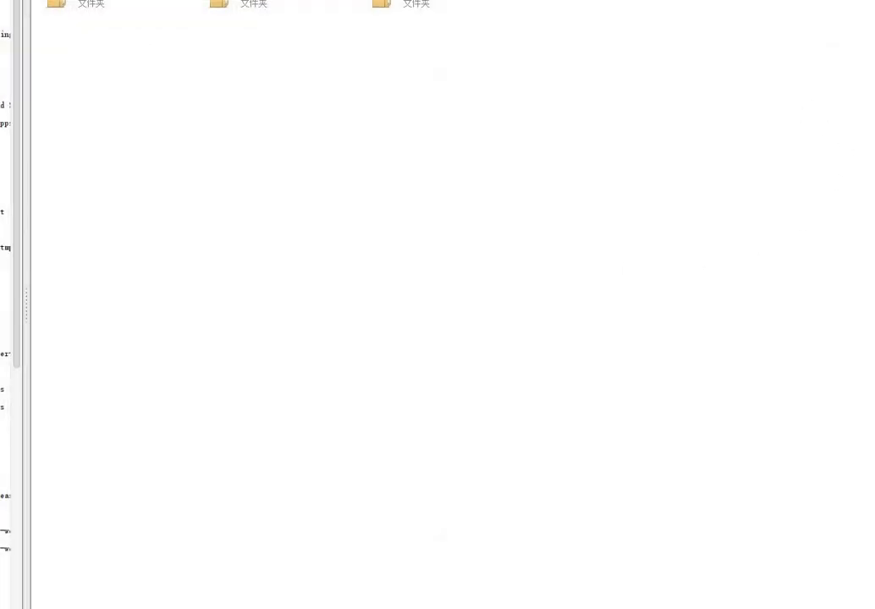
{"action": "double_click", "coordinate": [112, 348]}
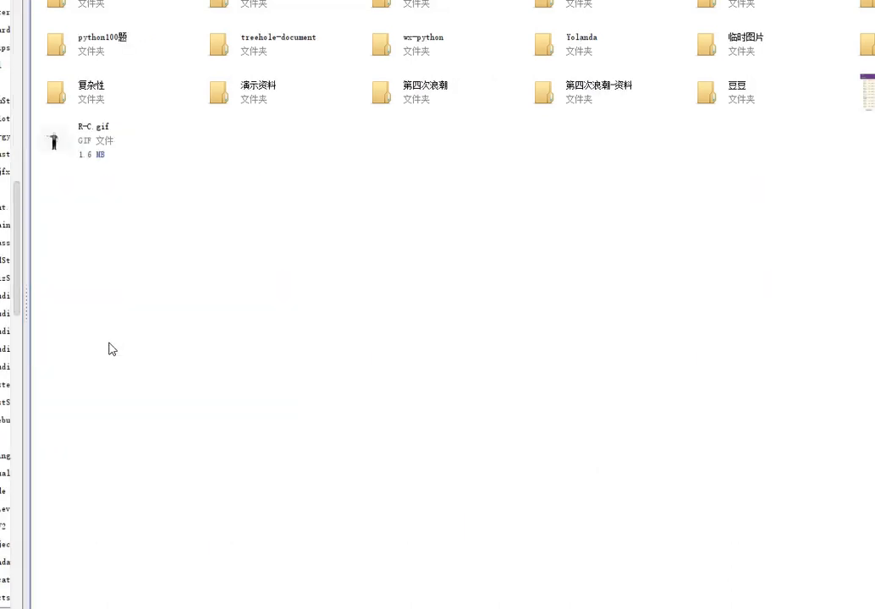
{"action": "double_click", "coordinate": [95, 150]}
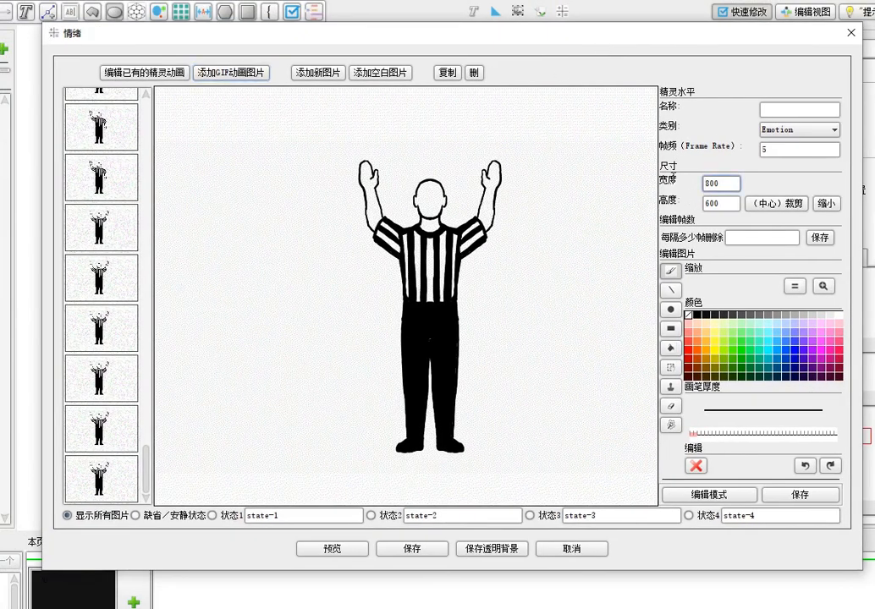
Crop all sprite frames about their centre to 250 wide by 500 high.
{"action": "left_click_drag", "start_coordinate": [706, 183], "coordinate": [669, 207]}
{"action": "type", "text": "250500"}
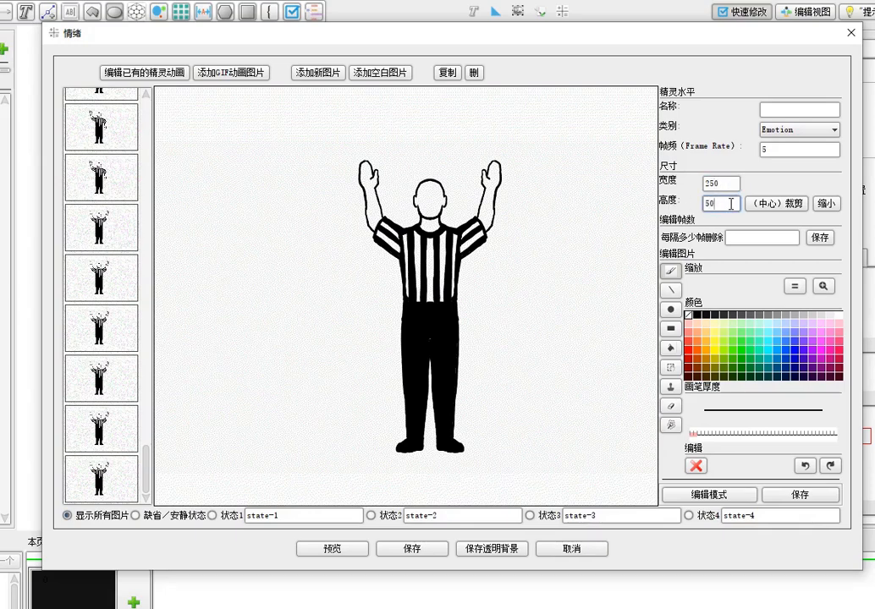
{"action": "left_click", "coordinate": [774, 203]}
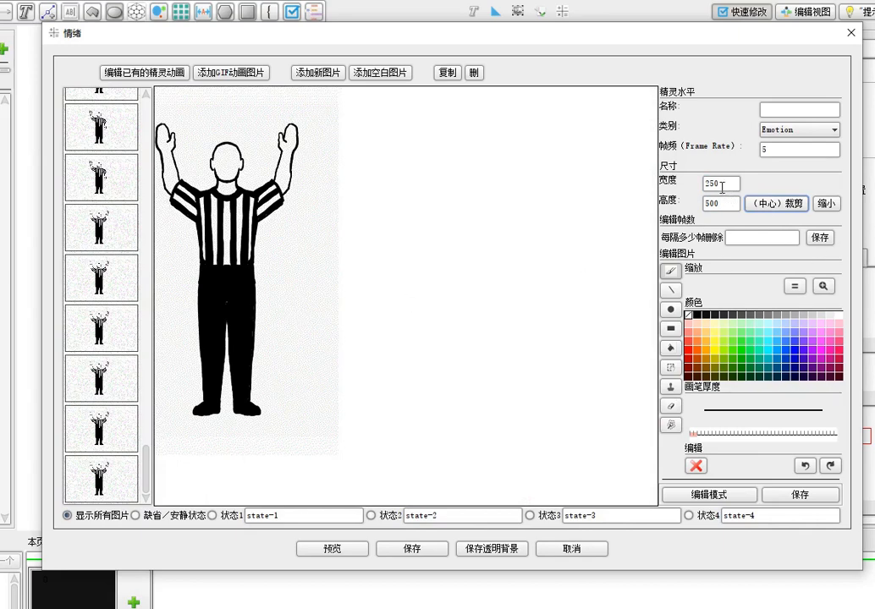
Scale all sprite frames down to 125 wide by 250 high and preview the animation.
{"action": "left_click_drag", "start_coordinate": [729, 184], "coordinate": [683, 183]}
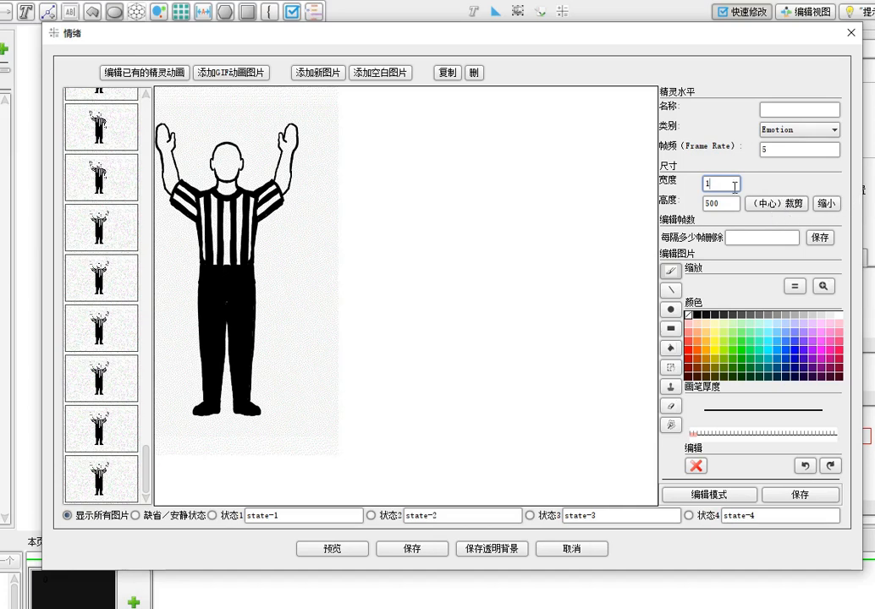
{"action": "type", "text": "125"}
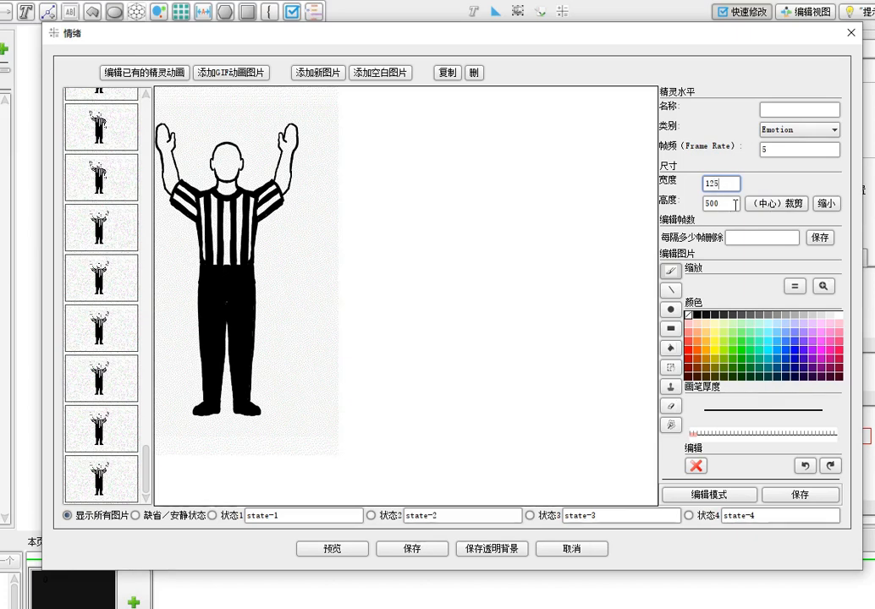
{"action": "key", "text": "Tab"}
{"action": "type", "text": "250"}
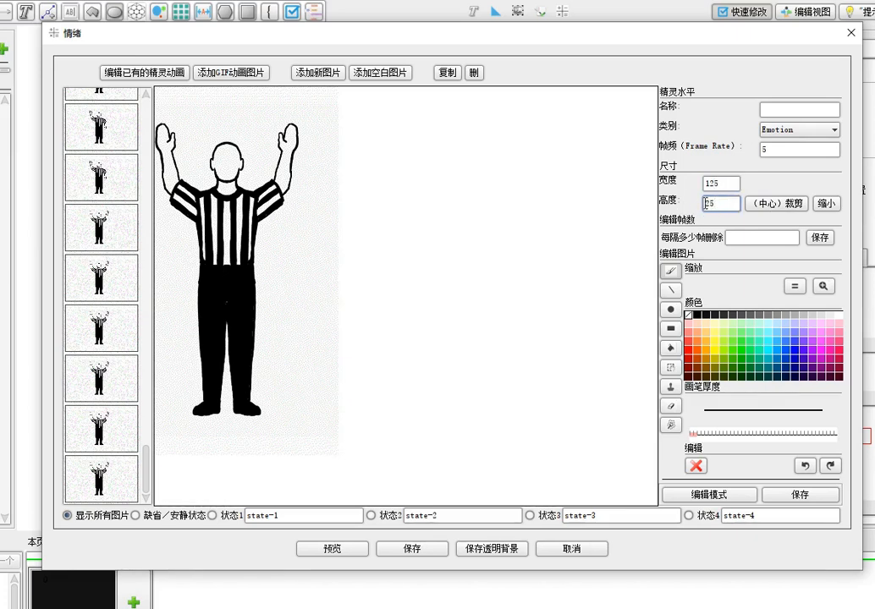
{"action": "left_click", "coordinate": [827, 203]}
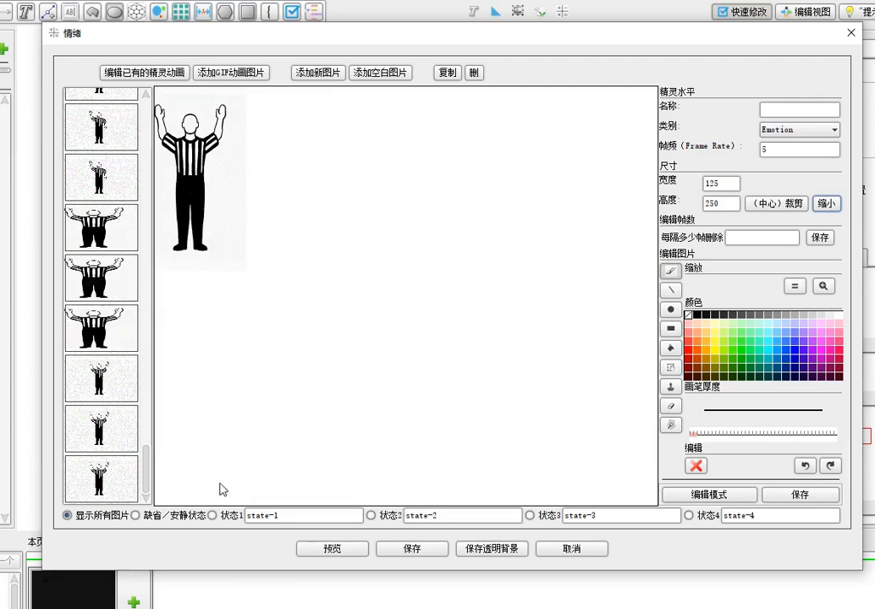
{"action": "left_click_drag", "start_coordinate": [149, 471], "coordinate": [168, 469]}
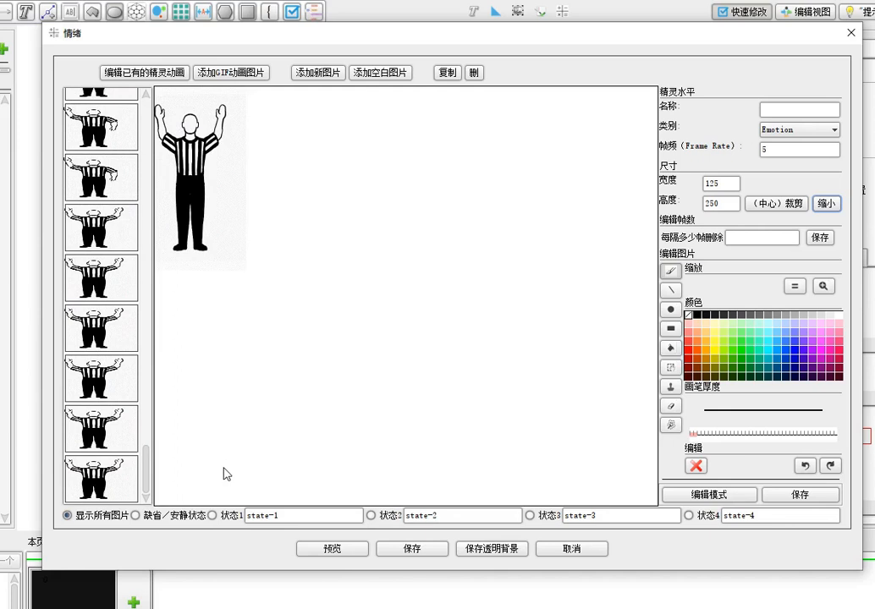
{"action": "left_click", "coordinate": [332, 549]}
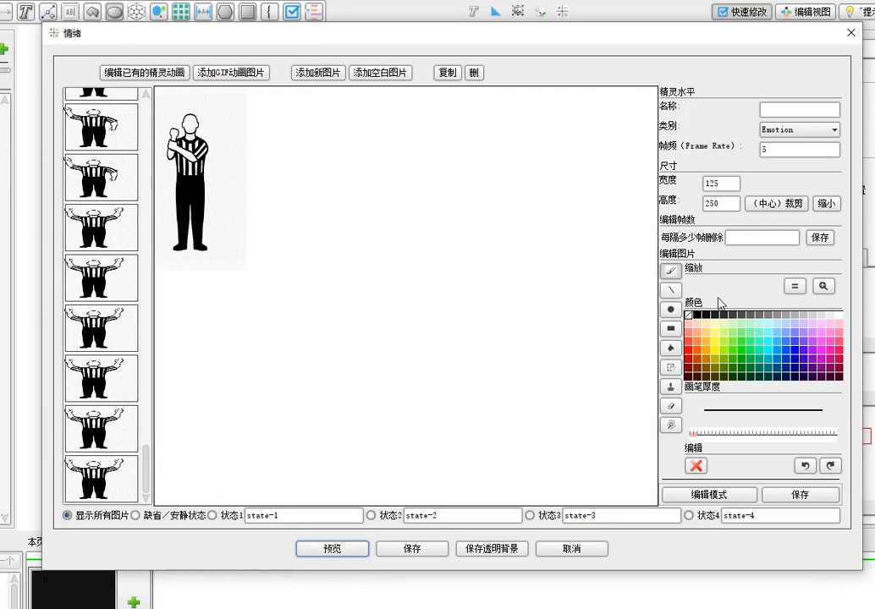
Thin out the animation by deleting frames at an interval of 5, applying the deletion three times.
{"action": "left_click", "coordinate": [755, 238]}
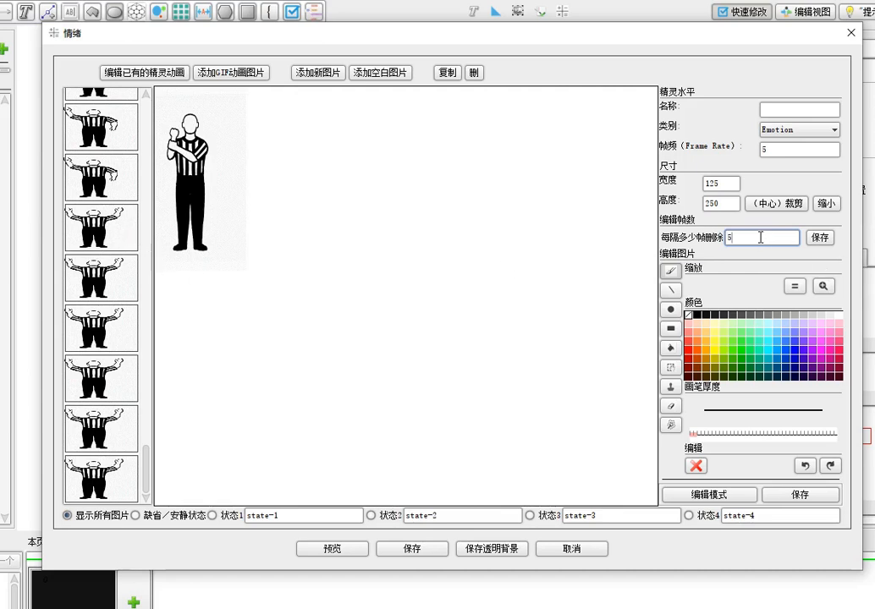
{"action": "left_click", "coordinate": [820, 238]}
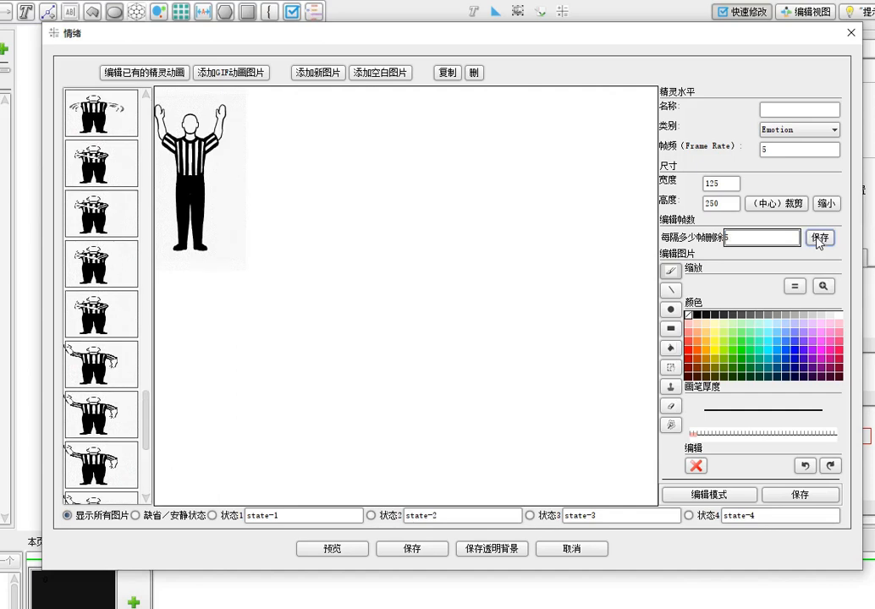
{"action": "left_click", "coordinate": [821, 240]}
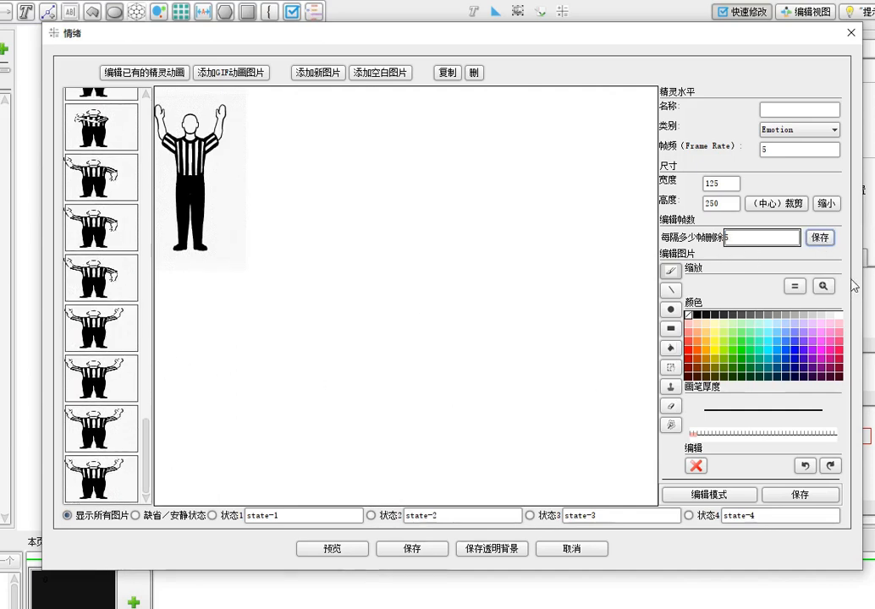
{"action": "left_click", "coordinate": [820, 242]}
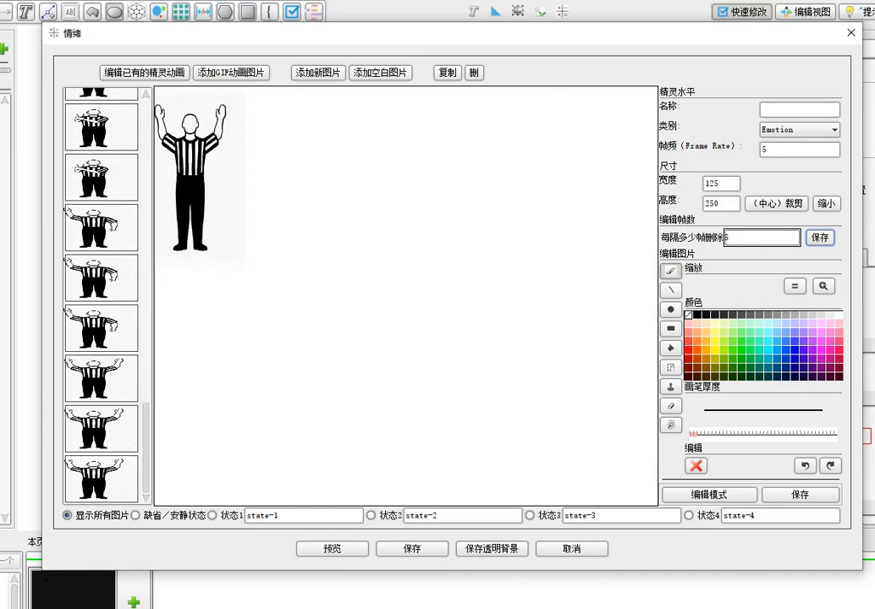
Assign the first three crossed-arms frames to the sprite's default/quiet state.
{"action": "left_click_drag", "start_coordinate": [140, 433], "coordinate": [155, 136]}
{"action": "left_click", "coordinate": [164, 517]}
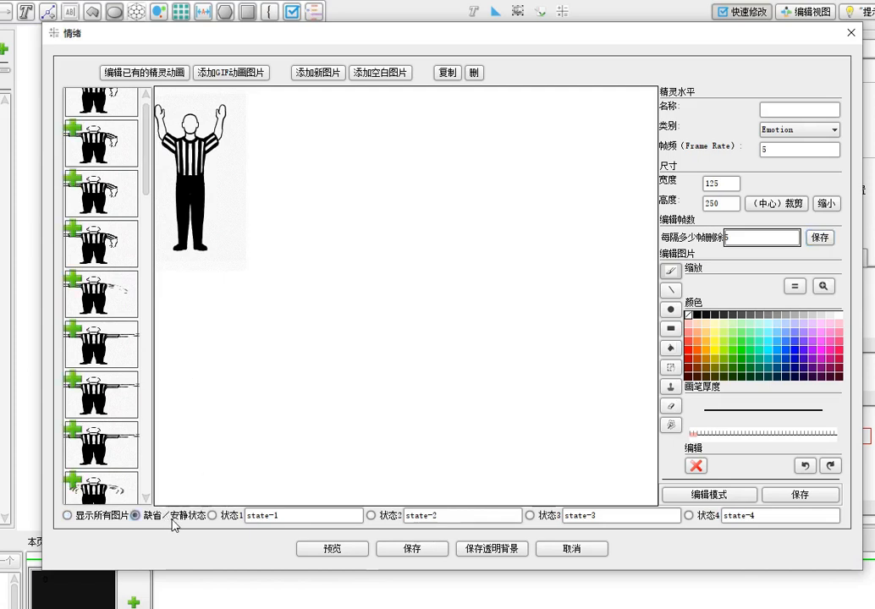
{"action": "left_click_drag", "start_coordinate": [143, 163], "coordinate": [140, 224]}
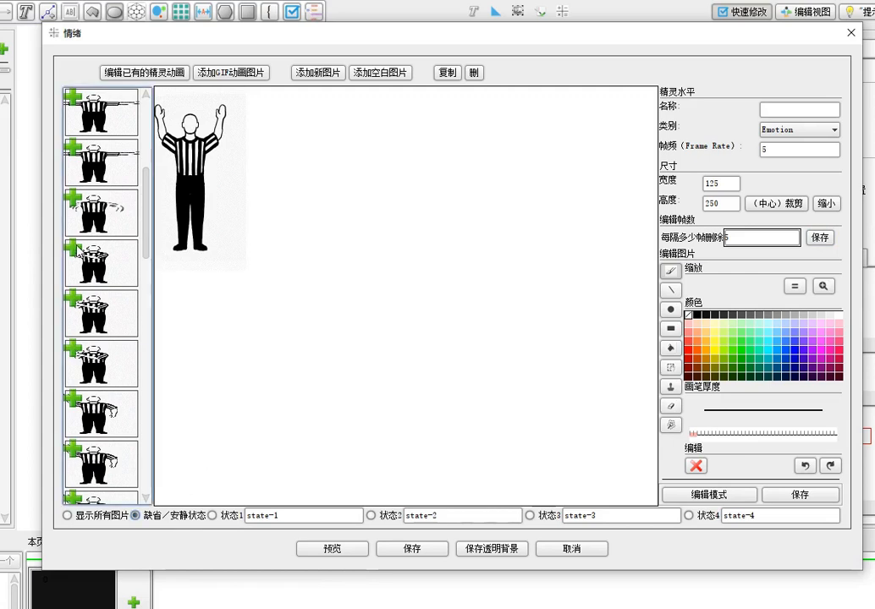
{"action": "left_click", "coordinate": [72, 247]}
{"action": "left_click", "coordinate": [72, 297]}
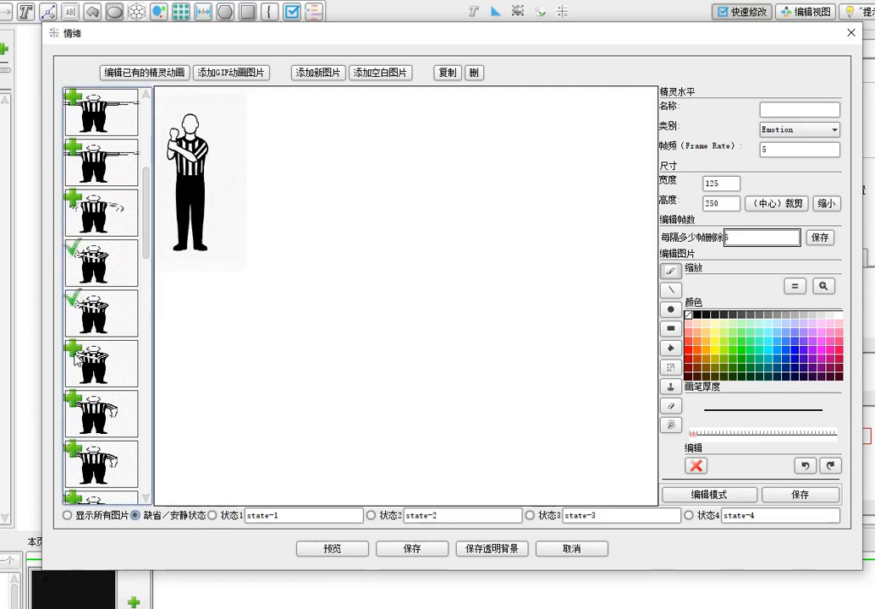
{"action": "left_click", "coordinate": [75, 352]}
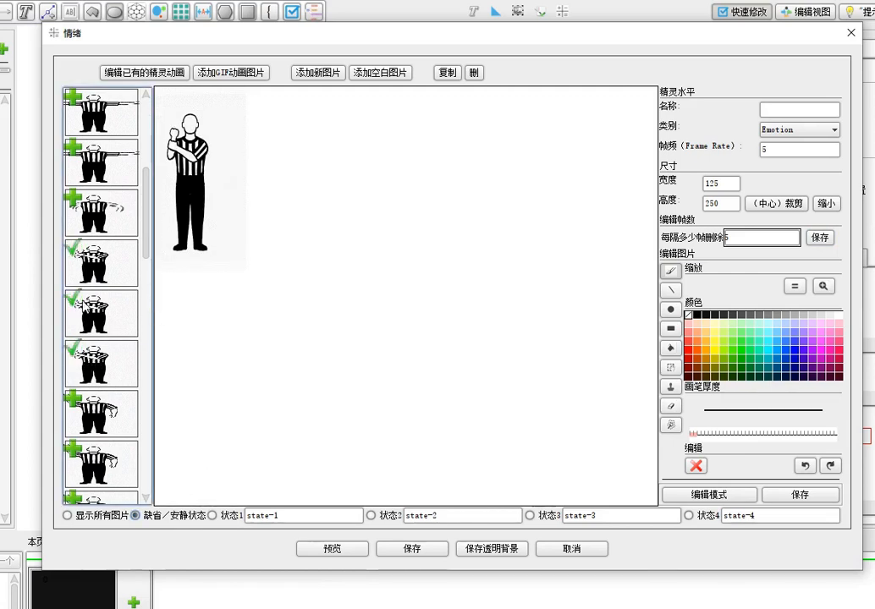
Assign the first four one-arm-out frames and the first both-arms-outstretched frame to state-1.
{"action": "left_click", "coordinate": [224, 517]}
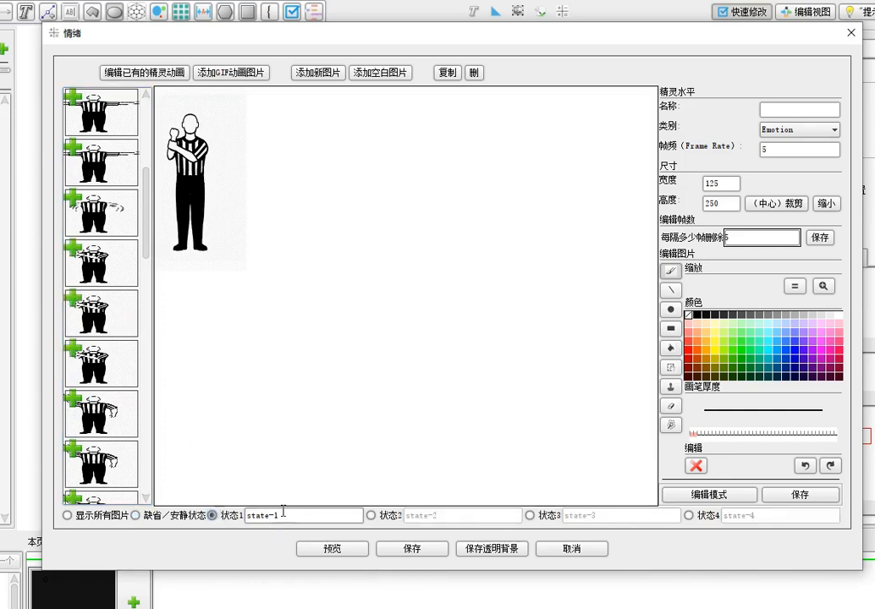
{"action": "scroll", "coordinate": [119, 254], "scroll_direction": "up", "scroll_amount": 5}
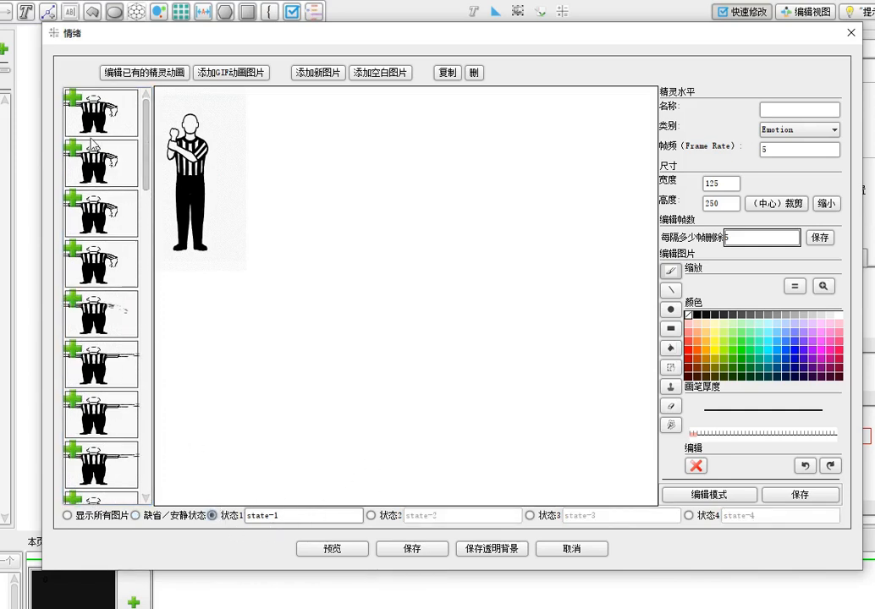
{"action": "left_click", "coordinate": [73, 98]}
{"action": "left_click", "coordinate": [73, 152]}
{"action": "left_click", "coordinate": [73, 212]}
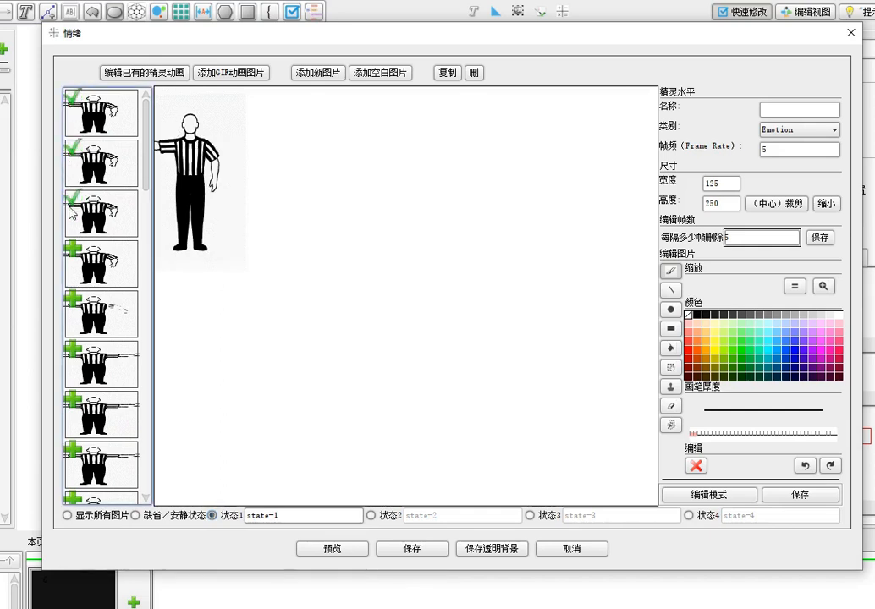
{"action": "left_click", "coordinate": [71, 259]}
{"action": "left_click", "coordinate": [73, 355]}
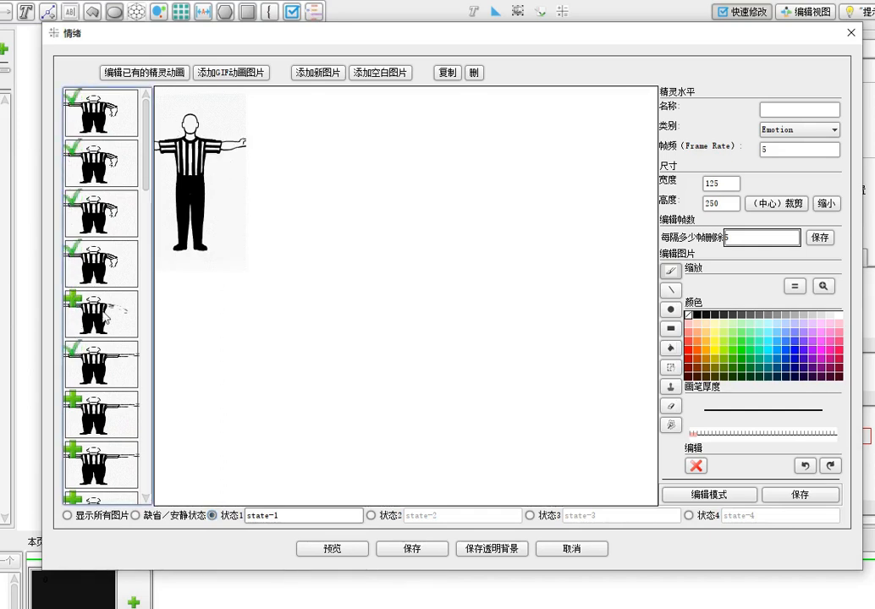
Assign the three frames with one arm raised and two frames with both arms raised to state-2.
{"action": "left_click_drag", "start_coordinate": [147, 155], "coordinate": [146, 272]}
{"action": "left_click", "coordinate": [385, 518]}
{"action": "left_click", "coordinate": [78, 288]}
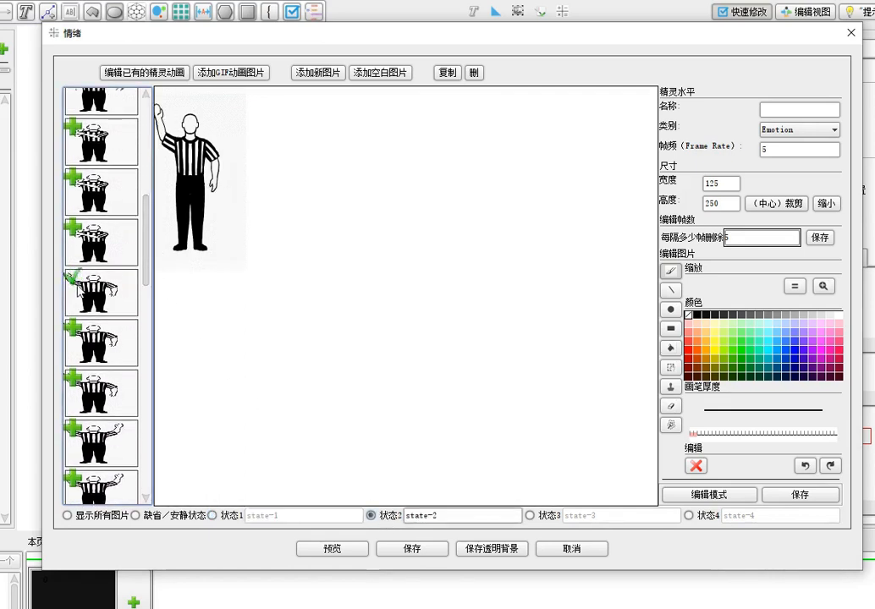
{"action": "left_click", "coordinate": [76, 332]}
{"action": "left_click", "coordinate": [75, 427]}
{"action": "left_click", "coordinate": [73, 385]}
{"action": "left_click_drag", "start_coordinate": [148, 279], "coordinate": [148, 347]}
{"action": "left_click", "coordinate": [76, 375]}
Assign the blurred arm-swing frame and its neighbouring one-arm-out and both-arms-outstretched frames to state-3, using the animation's second repetition.
{"action": "left_click", "coordinate": [531, 515]}
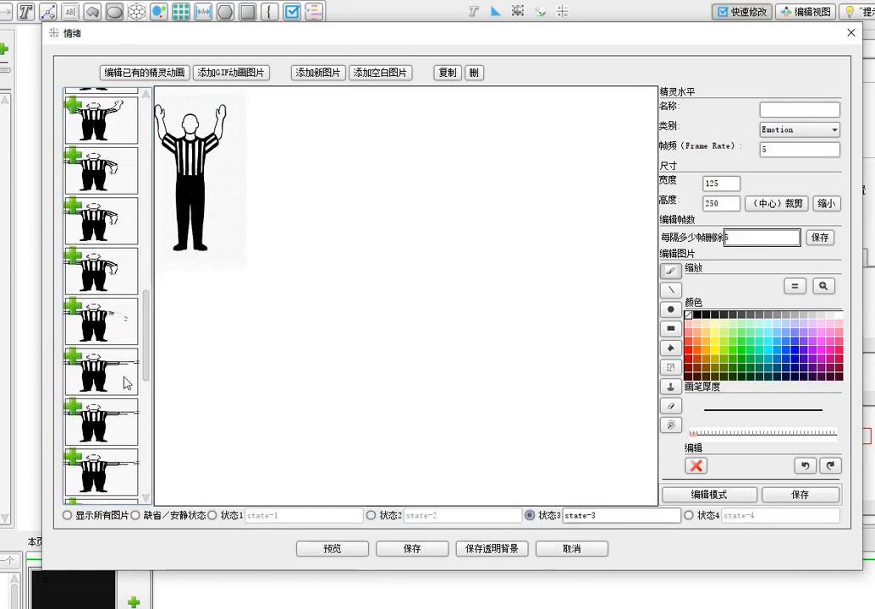
{"action": "left_click", "coordinate": [73, 309]}
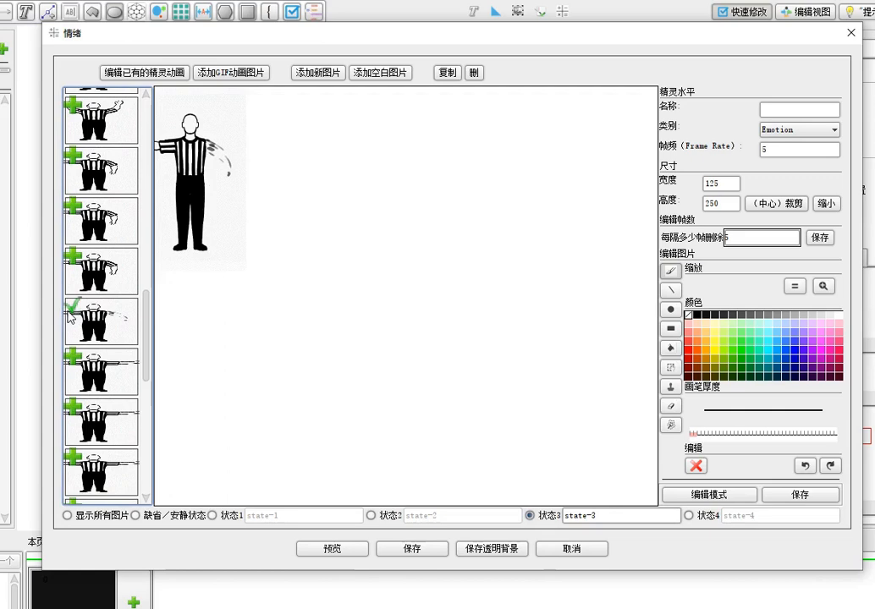
{"action": "left_click", "coordinate": [73, 356]}
{"action": "left_click", "coordinate": [72, 258]}
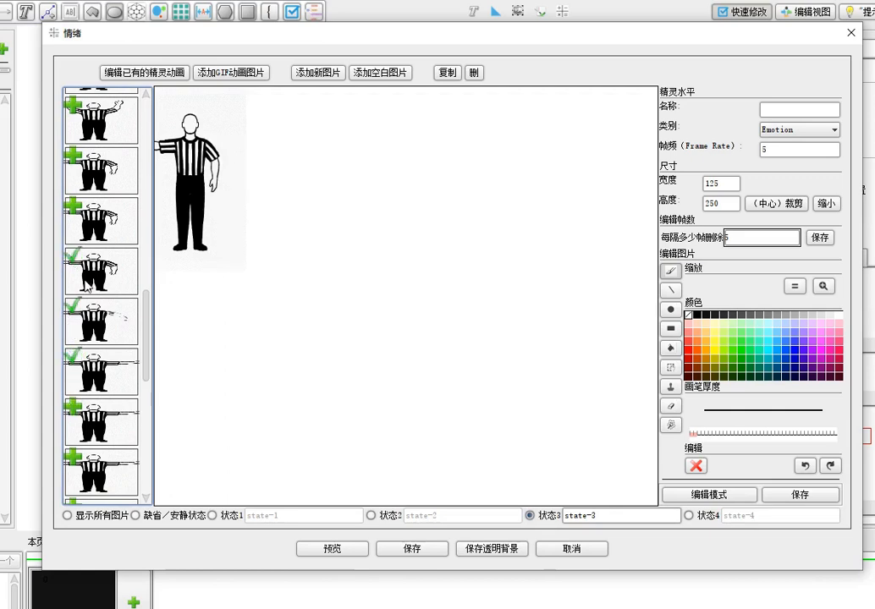
Add the next blurred arm-swing frame and the two crossed-arms frames following it to state-3.
{"action": "left_click_drag", "start_coordinate": [148, 322], "coordinate": [148, 369]}
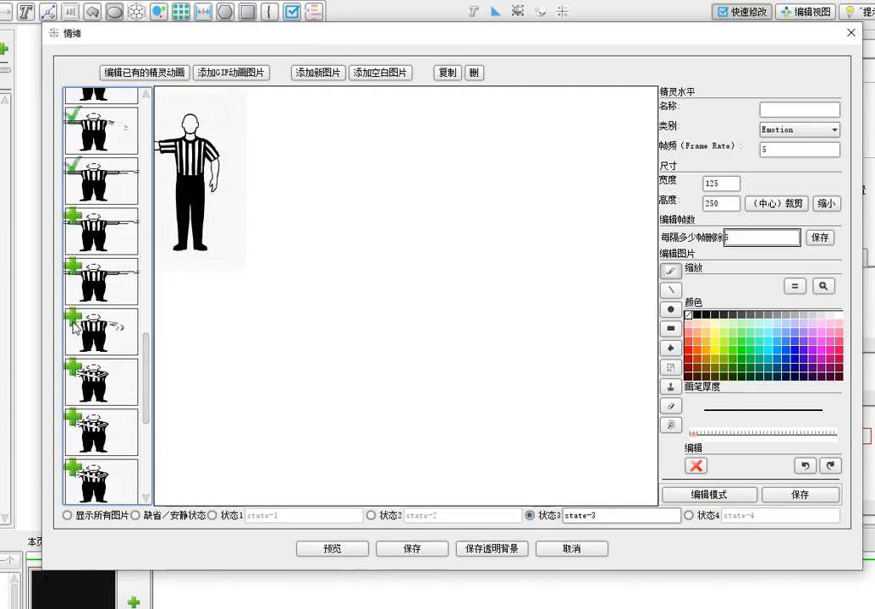
{"action": "left_click", "coordinate": [73, 320]}
{"action": "left_click", "coordinate": [73, 365]}
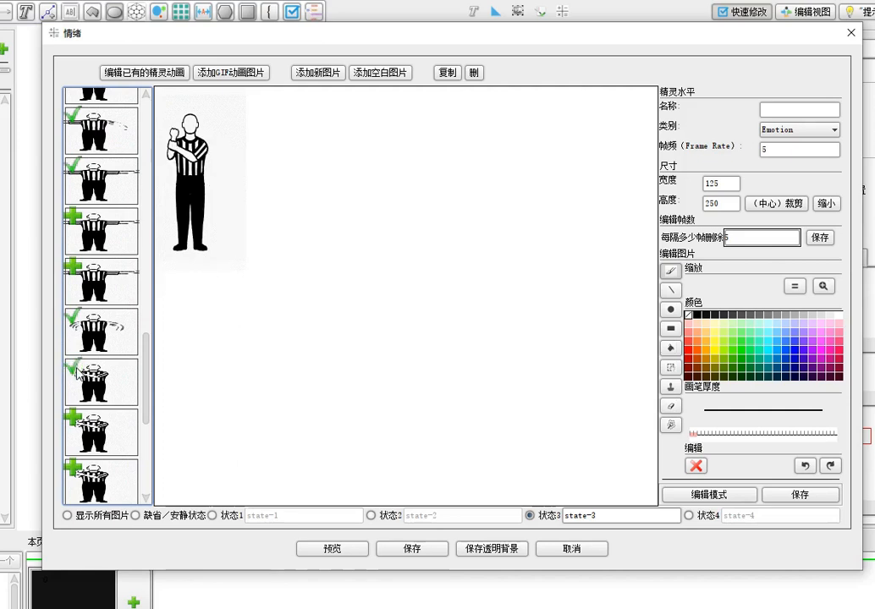
{"action": "left_click", "coordinate": [79, 421]}
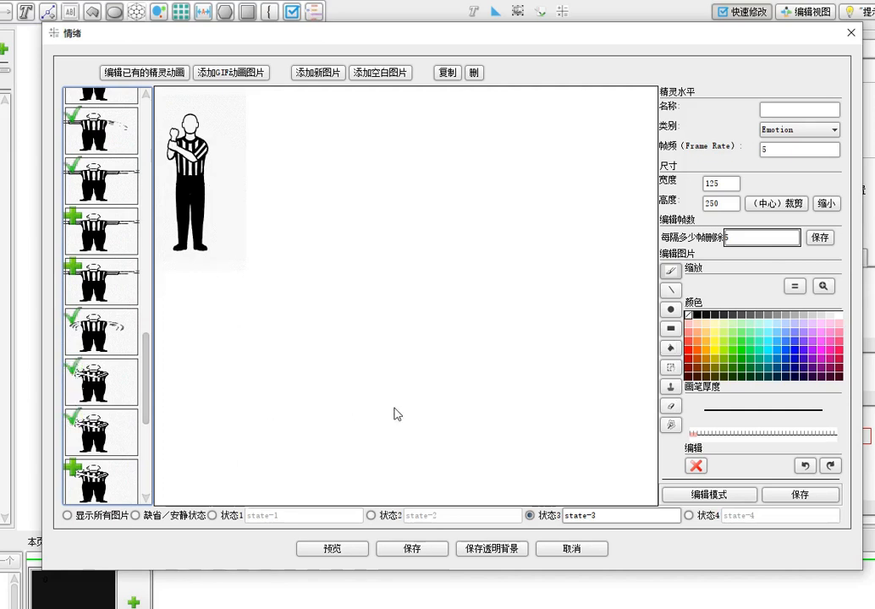
Name the sprite aman5, keep its category as Emotion, and save it onto the page.
{"action": "left_click", "coordinate": [790, 108]}
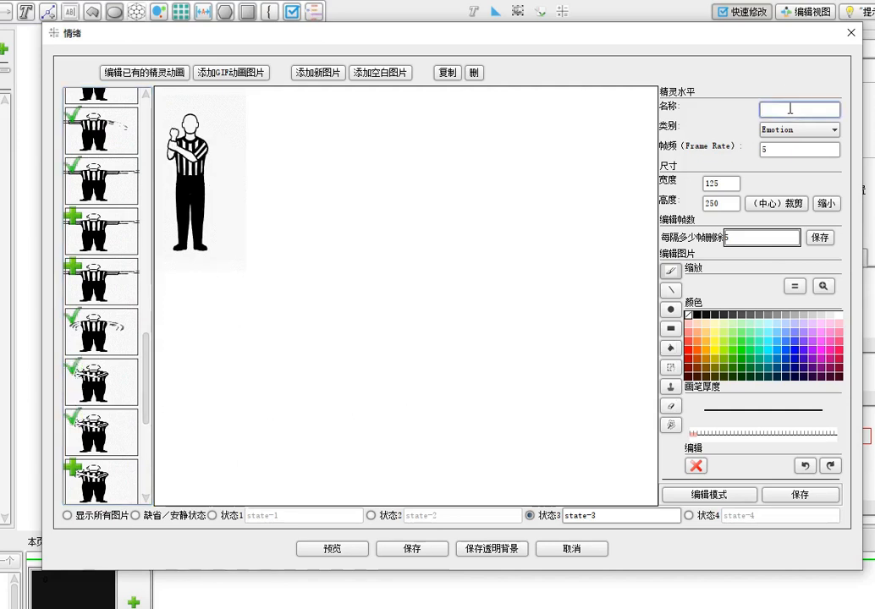
{"action": "type", "text": "aman5"}
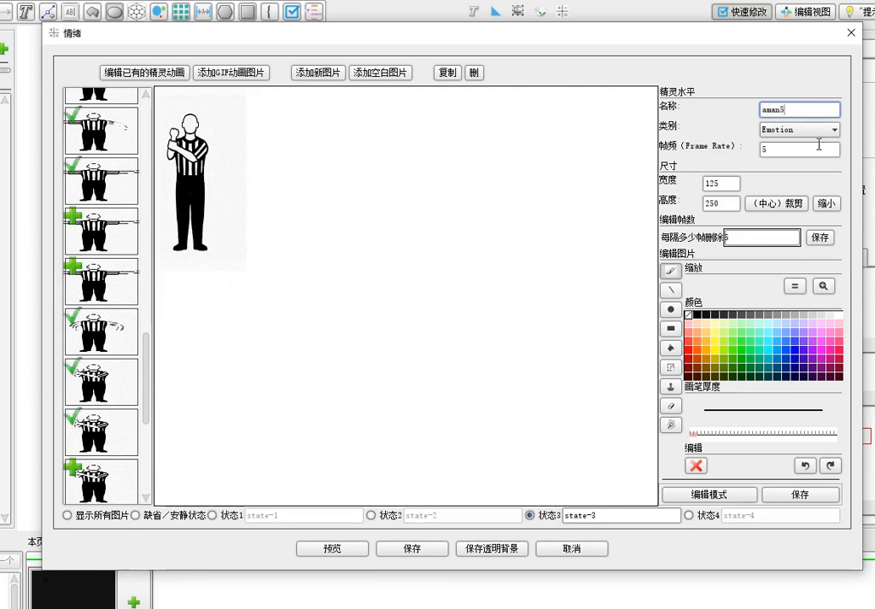
{"action": "left_click", "coordinate": [817, 132]}
{"action": "left_click", "coordinate": [828, 149]}
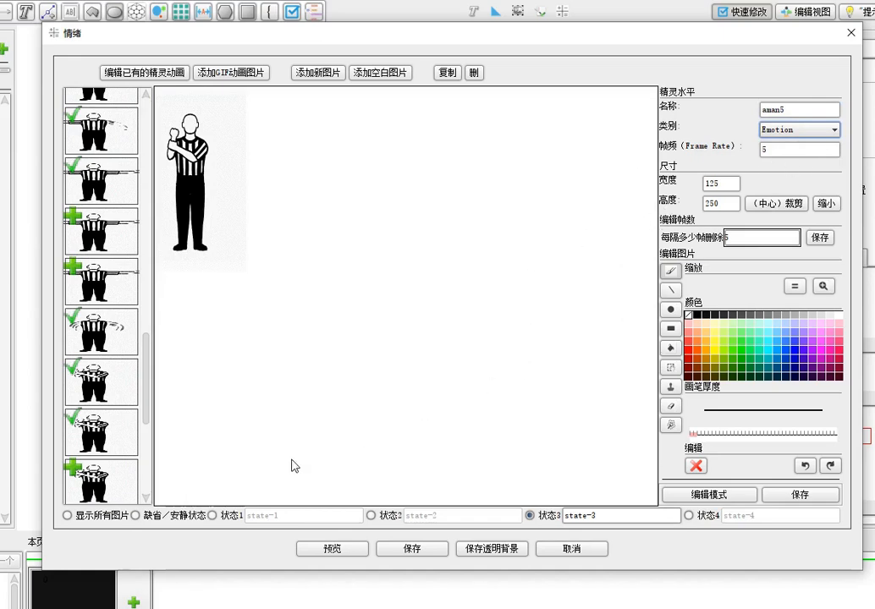
{"action": "left_click", "coordinate": [414, 551]}
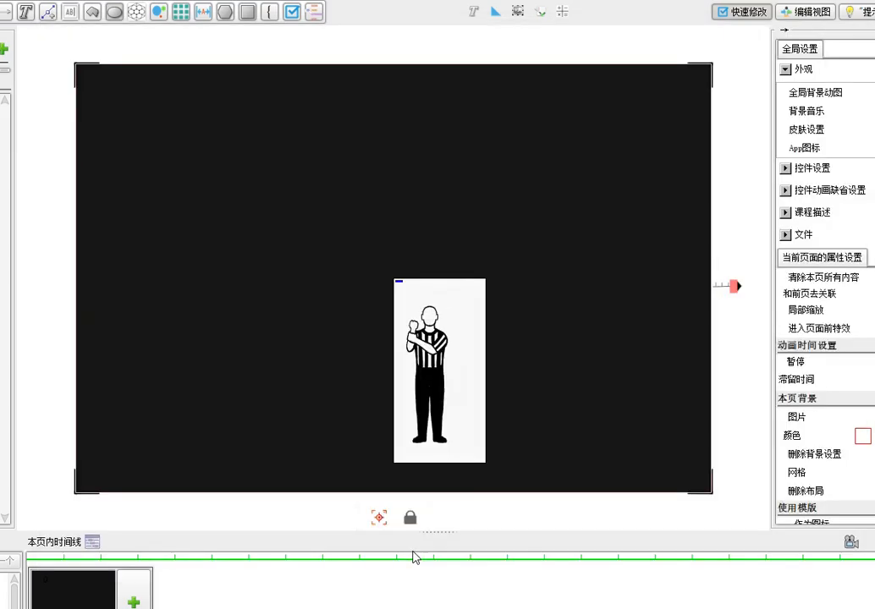
Move the referee sprite to the page's upper-left area and set the page background to the white 背景色1 skin color.
{"action": "left_click_drag", "start_coordinate": [470, 428], "coordinate": [188, 234]}
{"action": "left_click", "coordinate": [348, 283]}
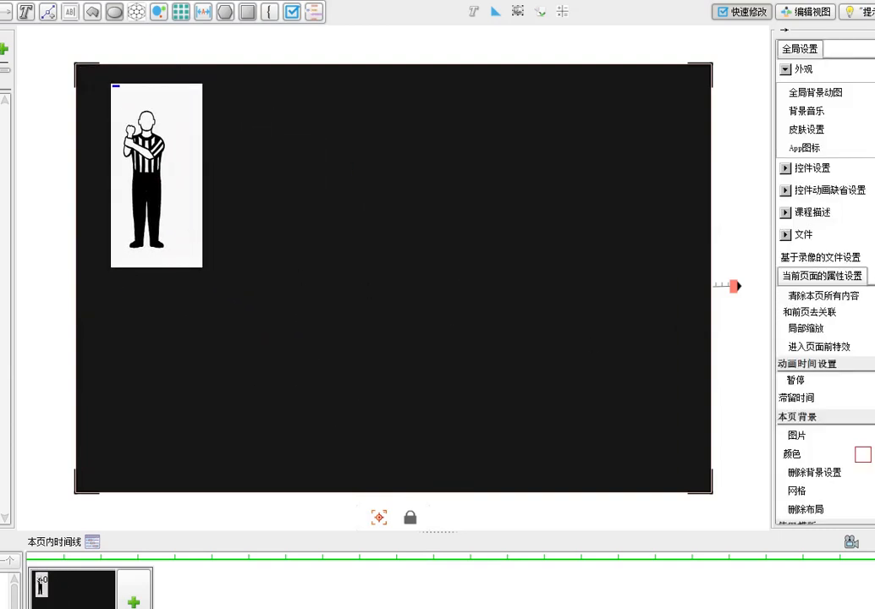
{"action": "left_click", "coordinate": [862, 457]}
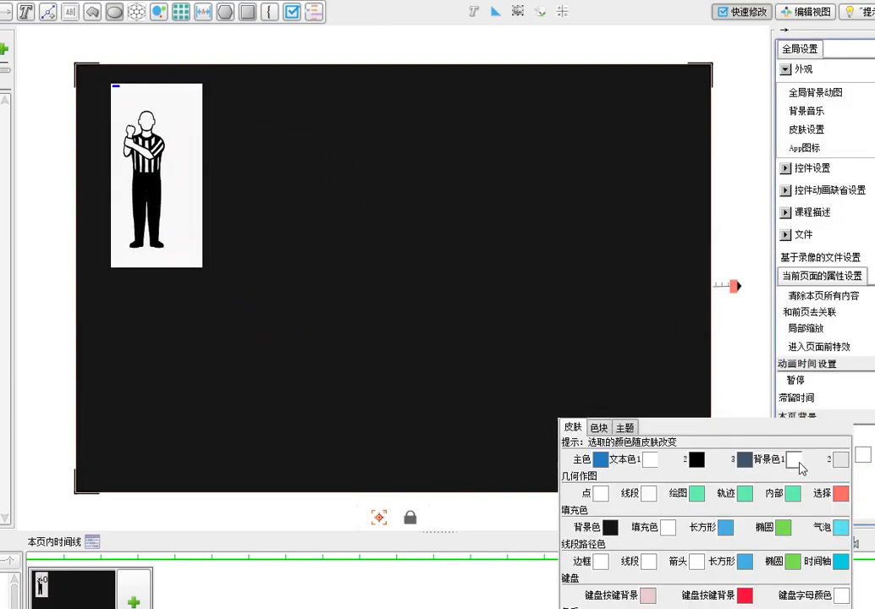
{"action": "left_click", "coordinate": [798, 462]}
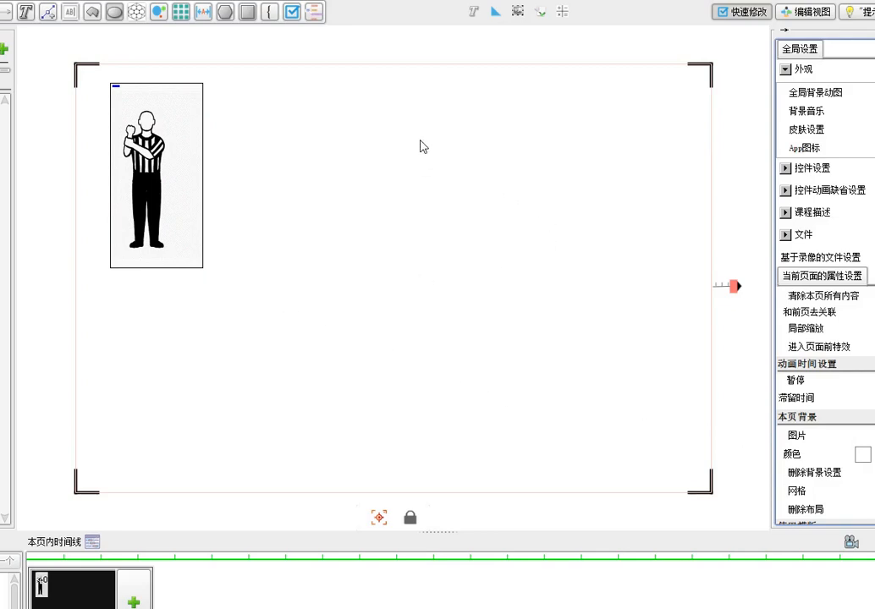
Draw a rectangle in the upper-right part of the page that triggers the sprite's state-1 animation when clicked.
{"action": "left_click", "coordinate": [225, 12]}
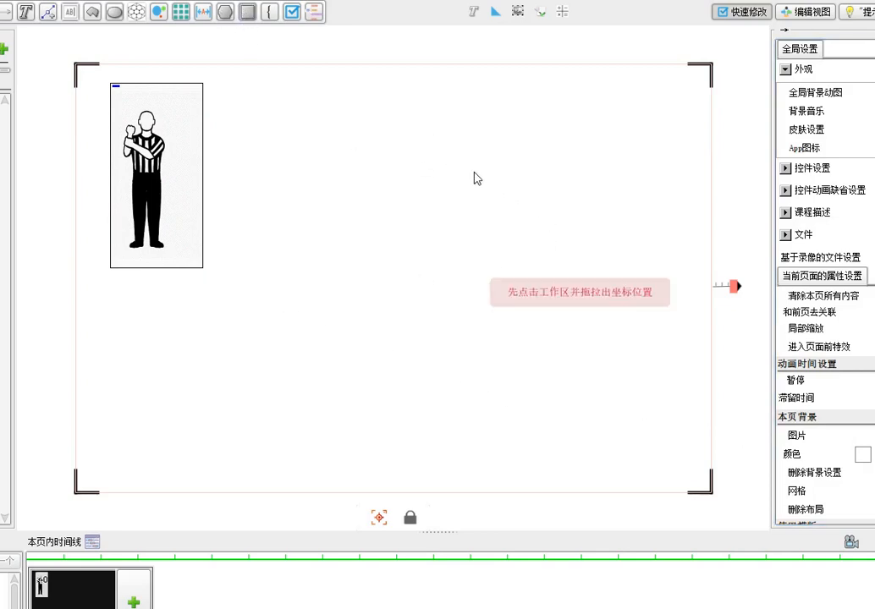
{"action": "left_click_drag", "start_coordinate": [514, 196], "coordinate": [564, 221]}
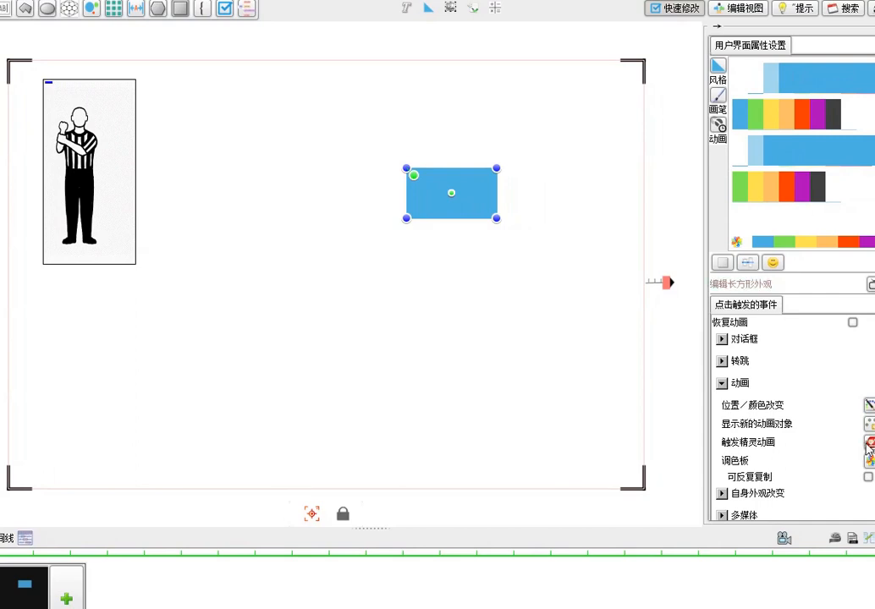
{"action": "left_click", "coordinate": [872, 443]}
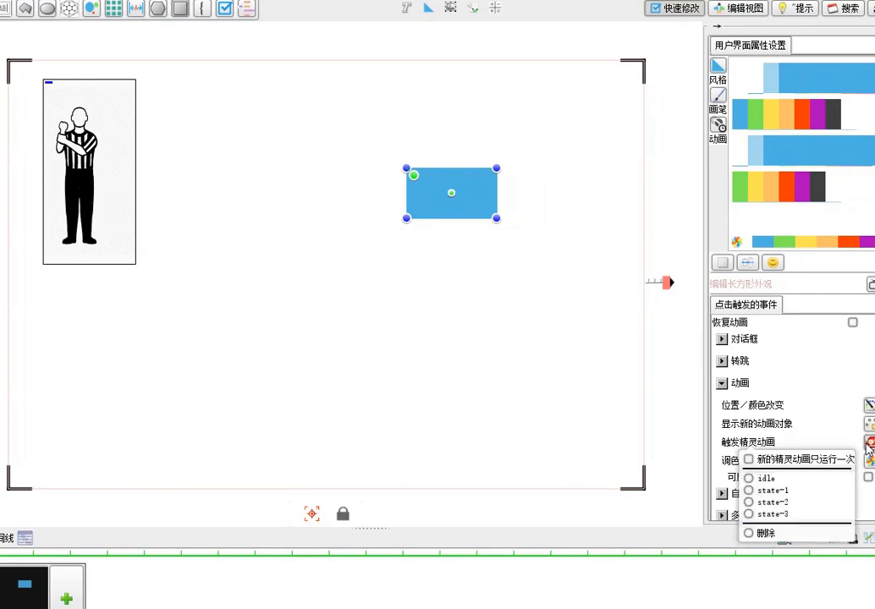
{"action": "left_click", "coordinate": [759, 493]}
{"action": "left_click", "coordinate": [368, 297]}
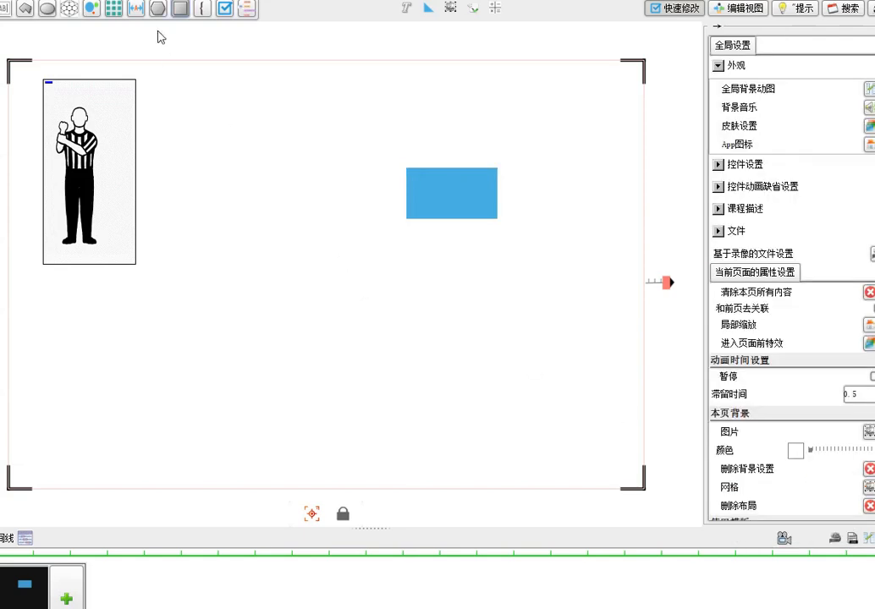
Draw a second rectangle below and to the left of the first that triggers the sprite's state-2 animation when clicked.
{"action": "left_click", "coordinate": [181, 9]}
{"action": "left_click_drag", "start_coordinate": [353, 308], "coordinate": [431, 352]}
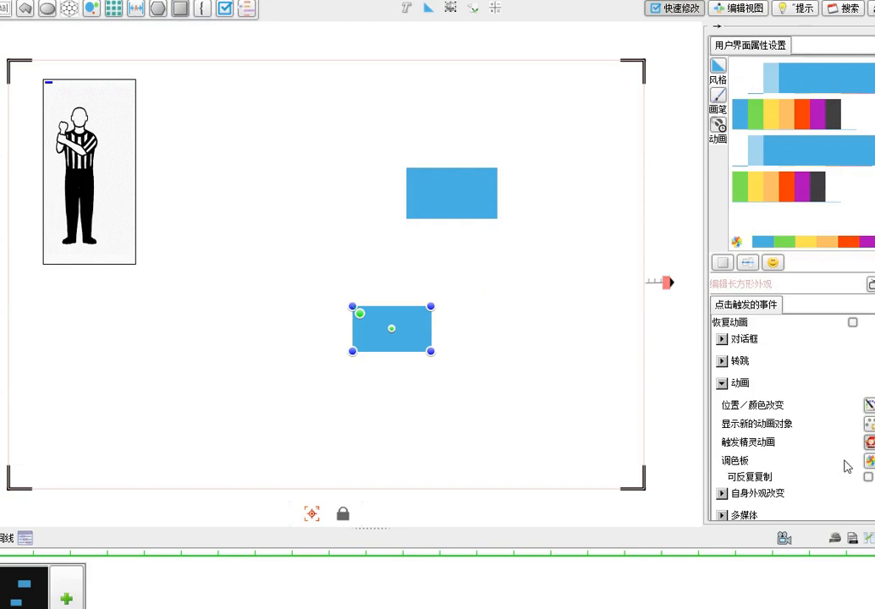
{"action": "left_click", "coordinate": [868, 442]}
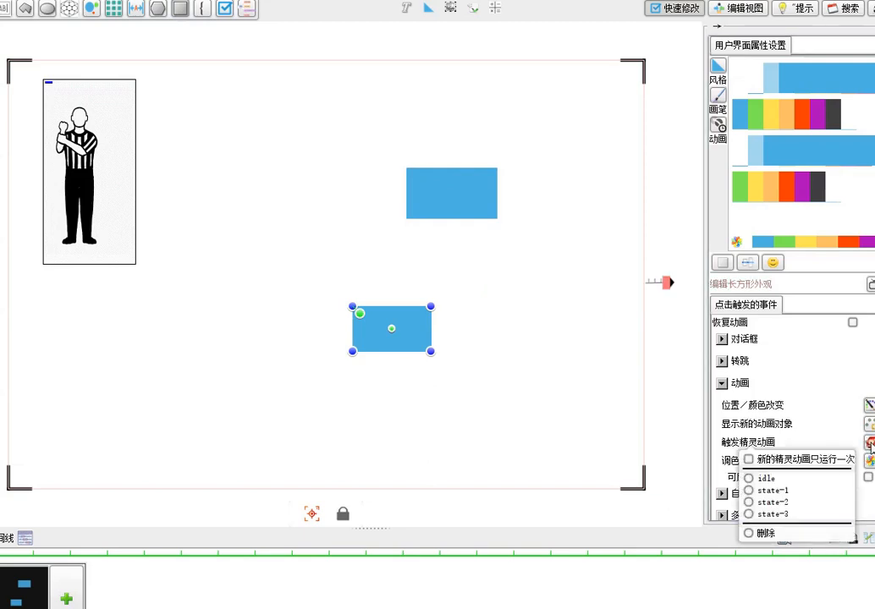
{"action": "left_click", "coordinate": [752, 503]}
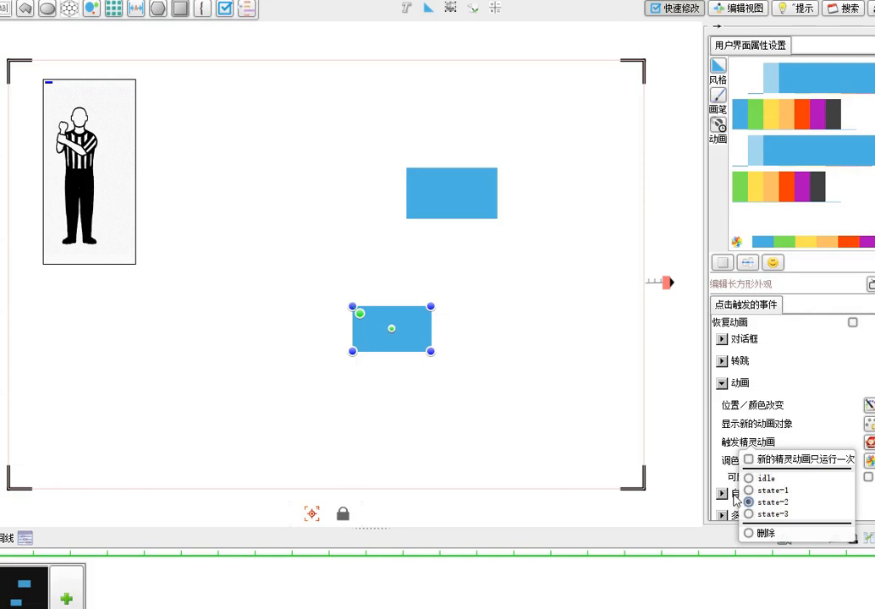
{"action": "left_click", "coordinate": [572, 464]}
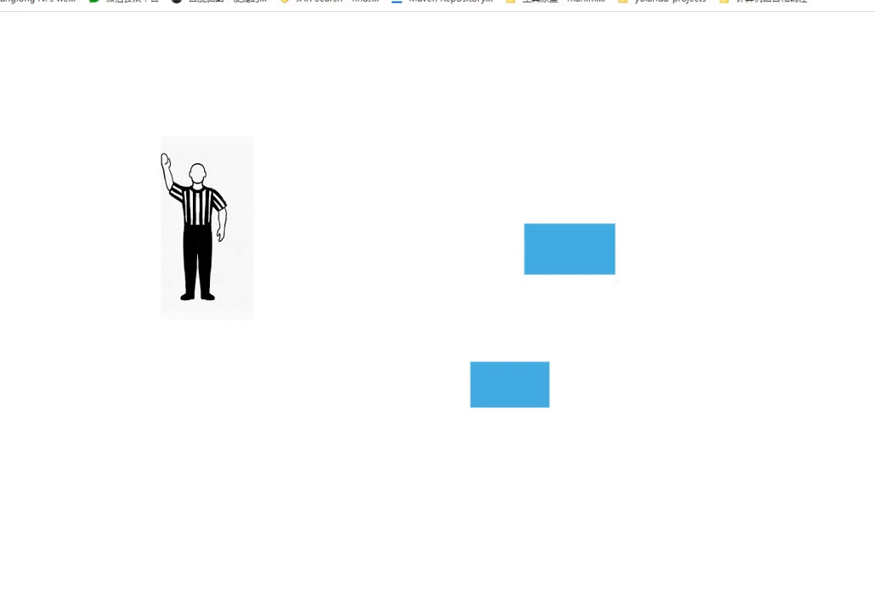
Close the browser preview and delete the referee sprite's emotion assignments for its animation states.
{"action": "left_click", "coordinate": [871, 2]}
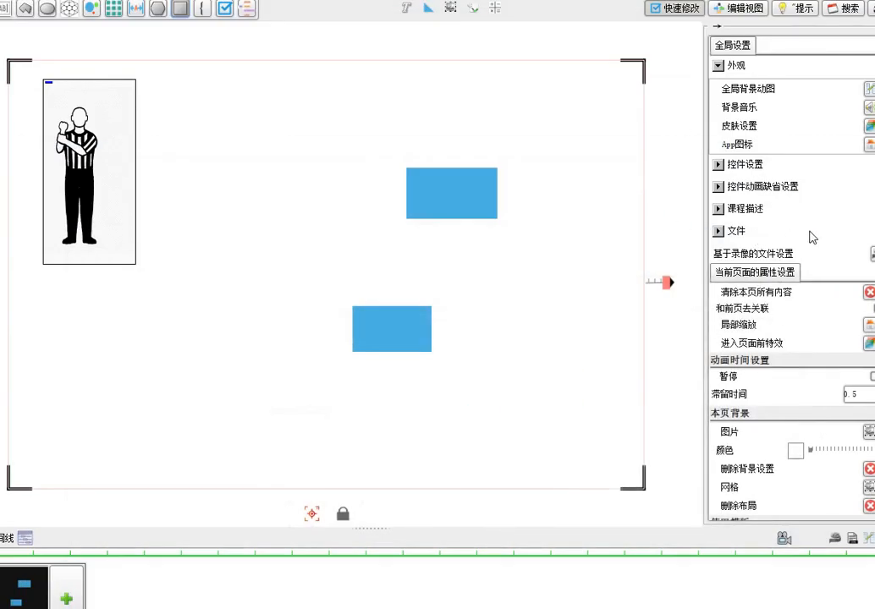
{"action": "left_click", "coordinate": [145, 209]}
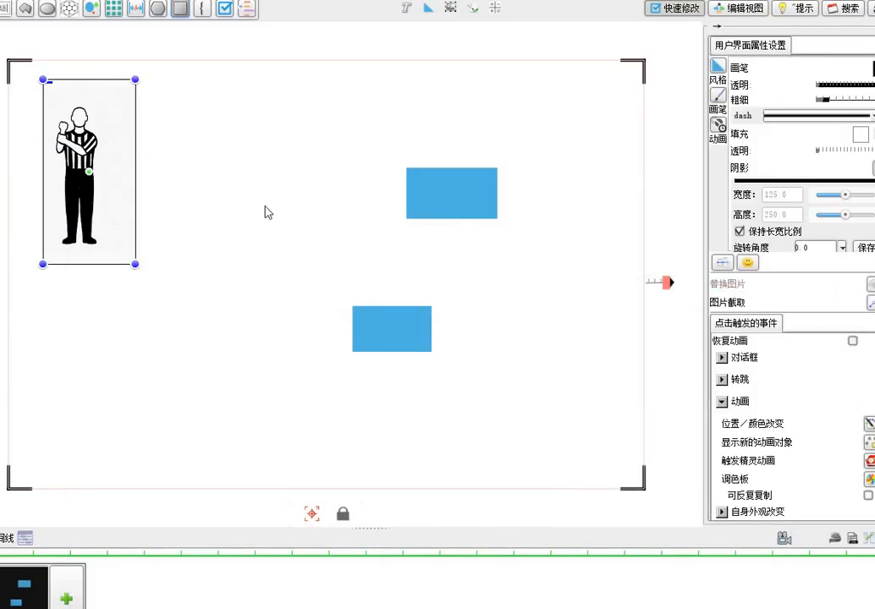
{"action": "left_click", "coordinate": [747, 261]}
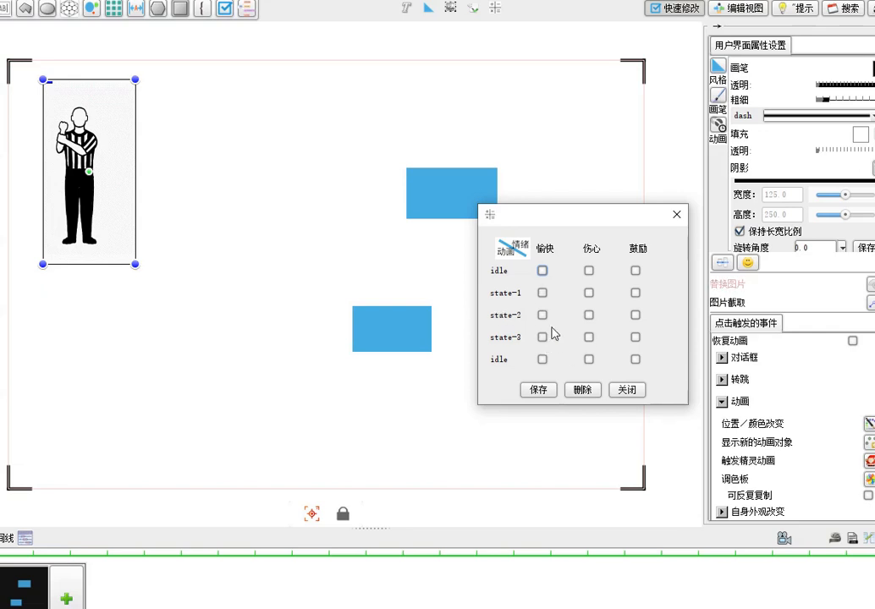
{"action": "left_click", "coordinate": [581, 390]}
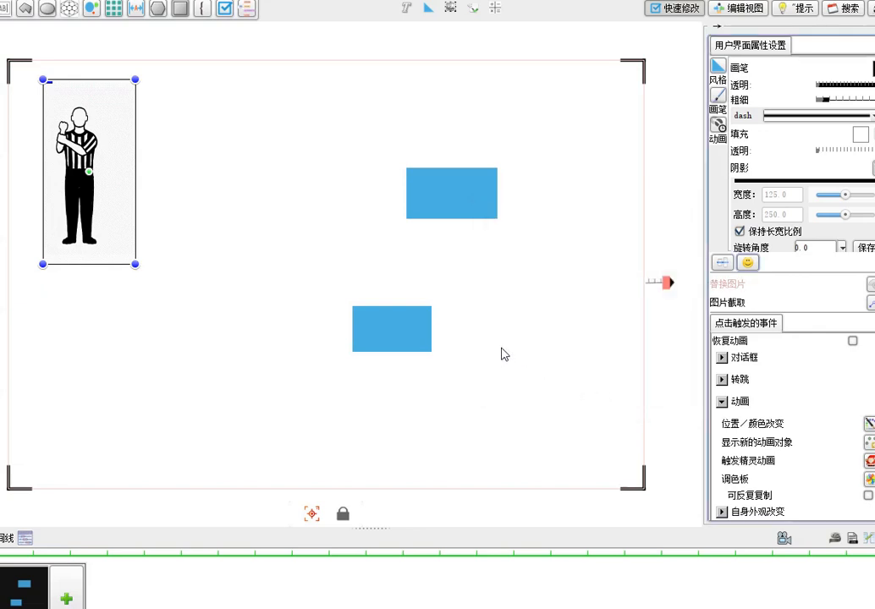